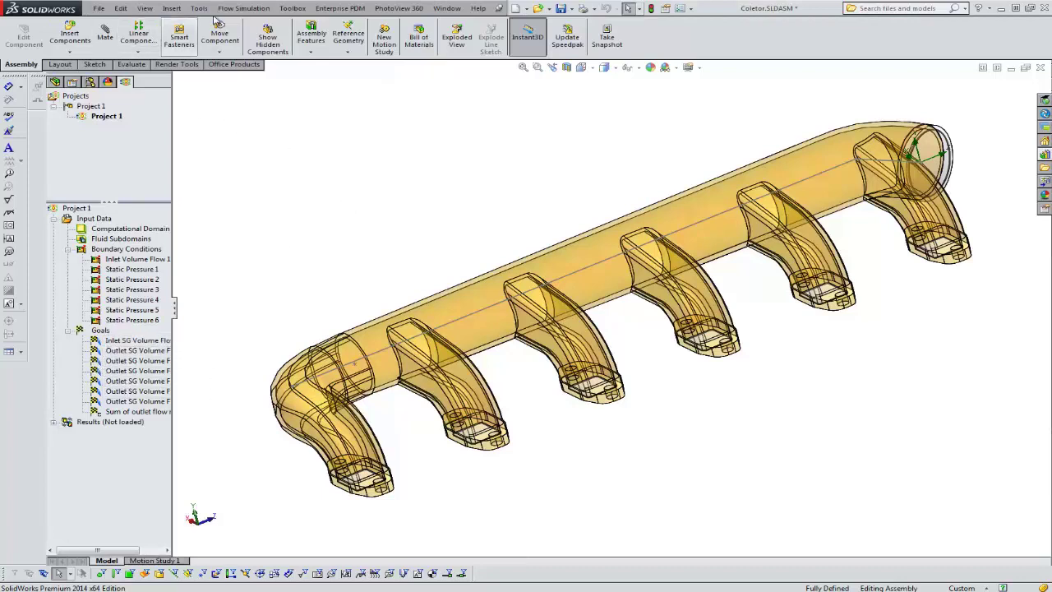
# Step: Open the Flow Simulation menu for the Coletor manifold project
pyautogui.click(243, 9)
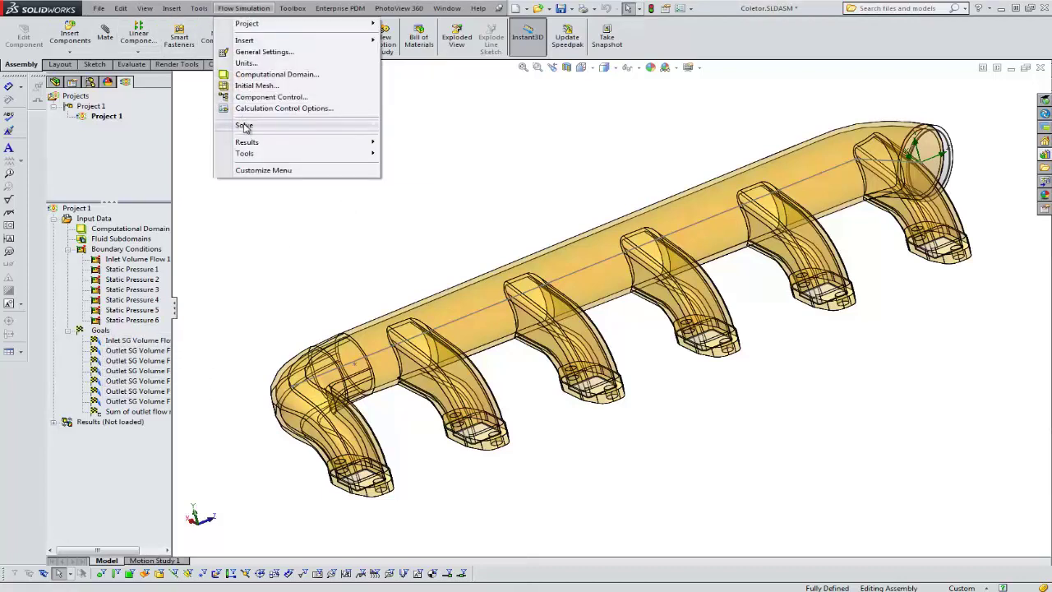
pyautogui.moveTo(245, 127)
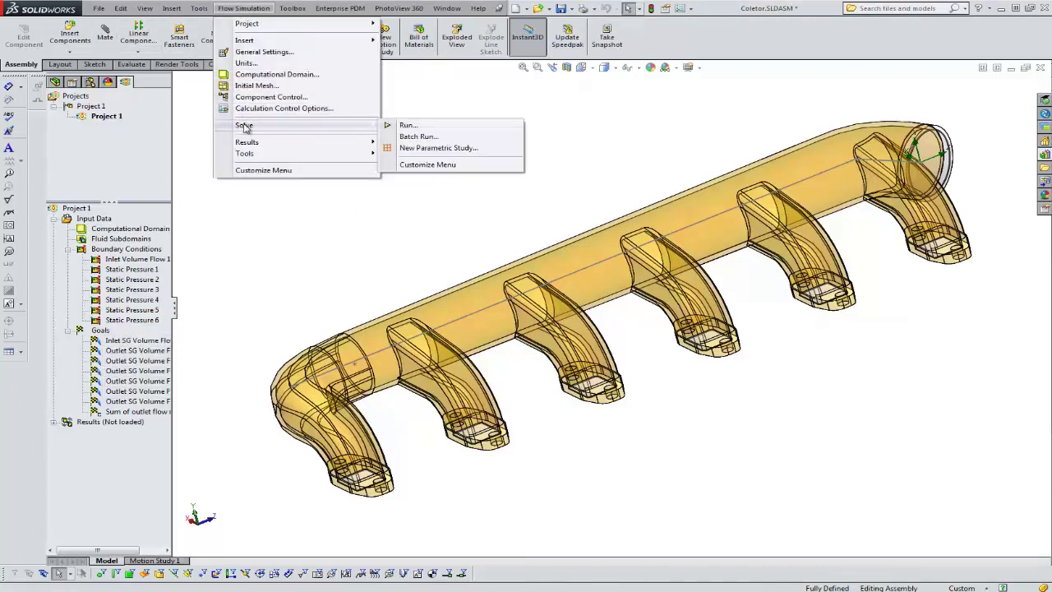
pyautogui.click(420, 137)
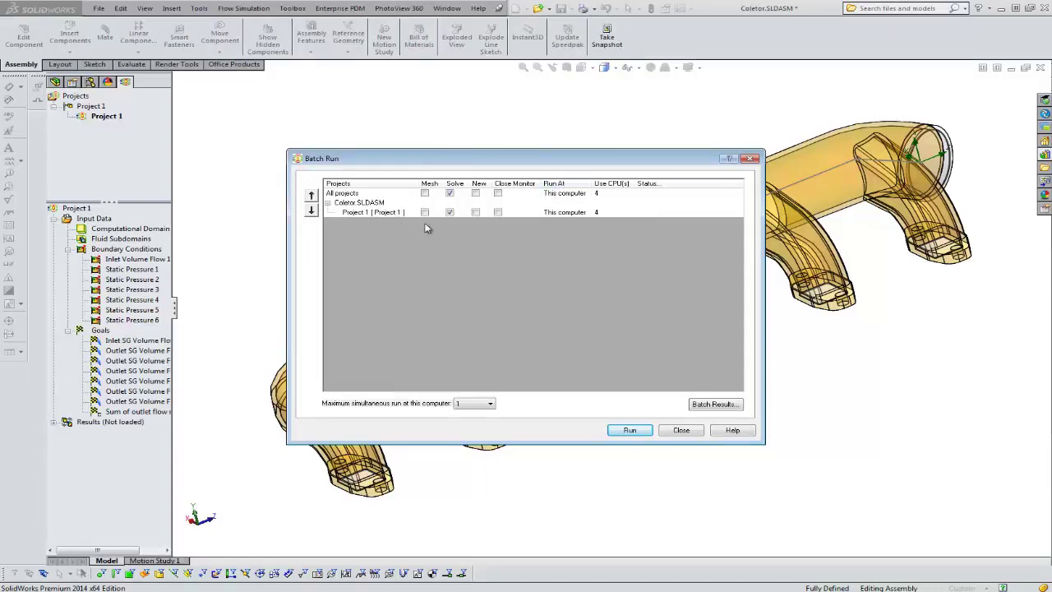
pyautogui.click(682, 431)
pyautogui.click(244, 8)
# Step: Open the Run dialog from Solve > Run and move it off the model
pyautogui.moveTo(345, 126)
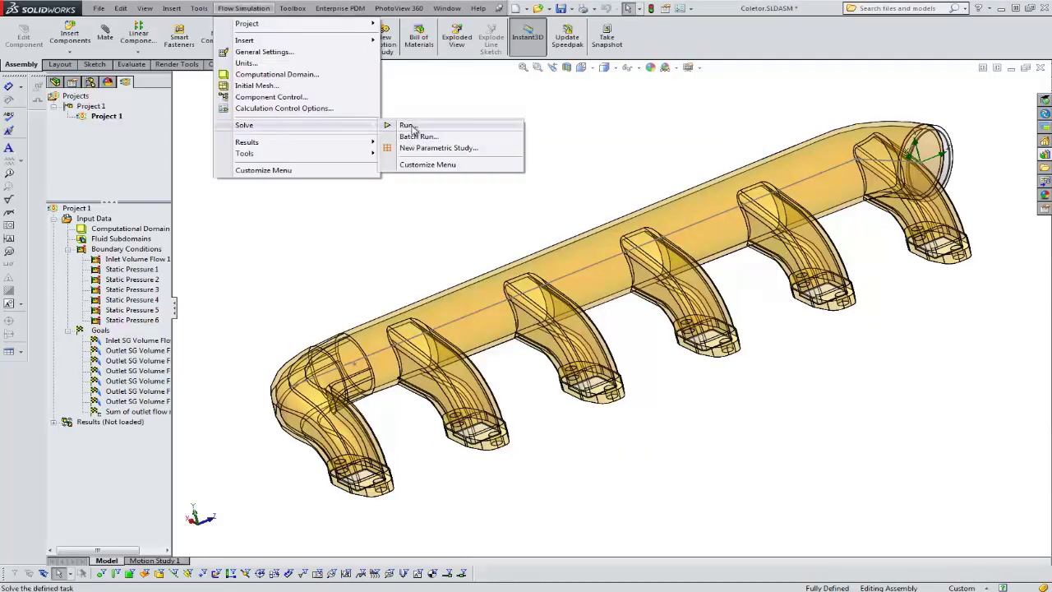
pyautogui.click(409, 126)
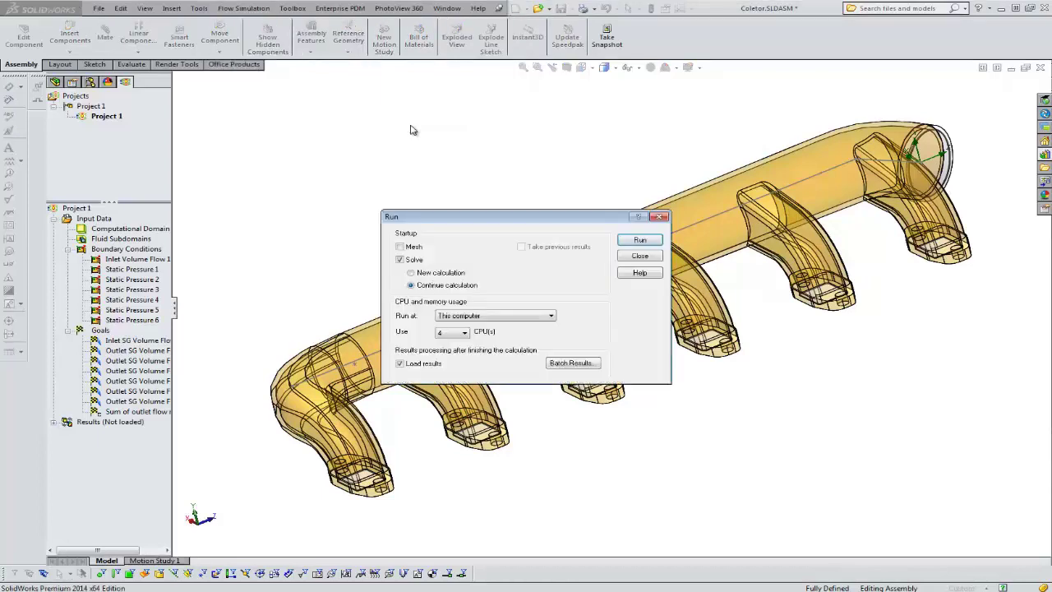
pyautogui.moveTo(495, 217); pyautogui.dragTo(326, 110)
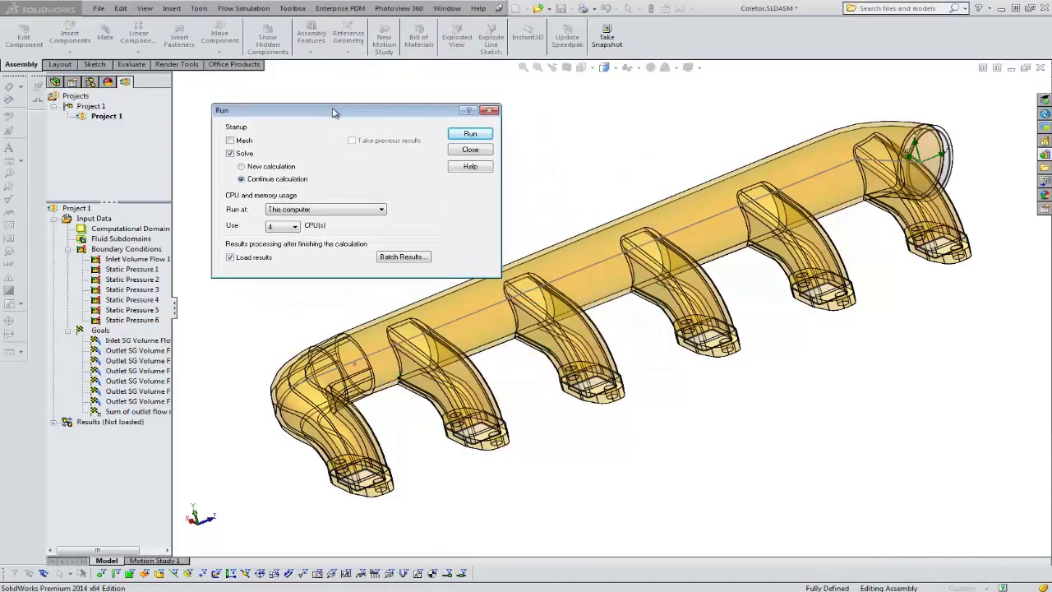
# Step: Check both Mesh and Solve for a New calculation and start the run
pyautogui.click(245, 142)
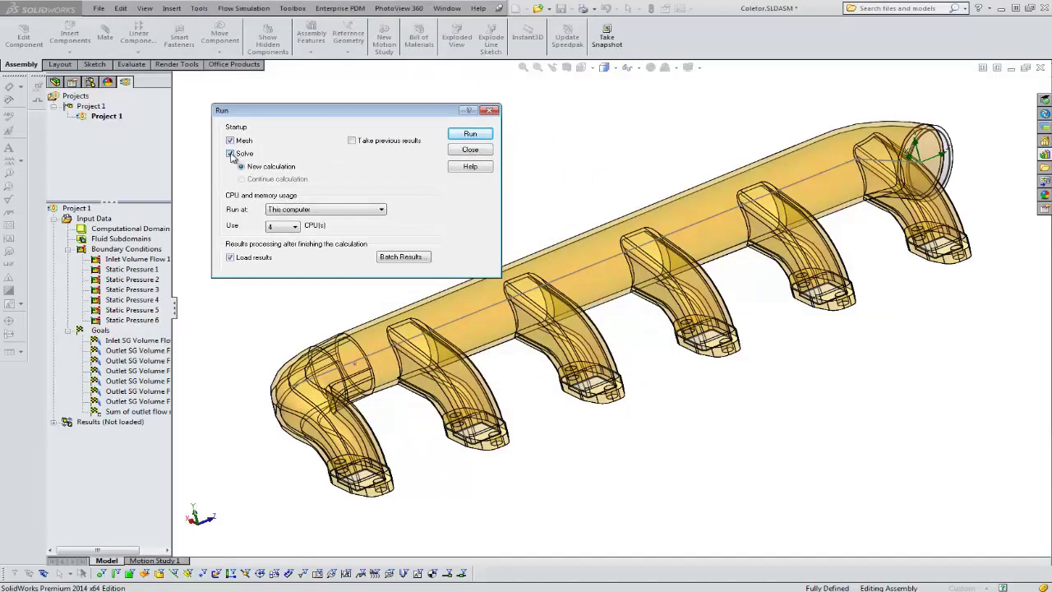
pyautogui.click(231, 155)
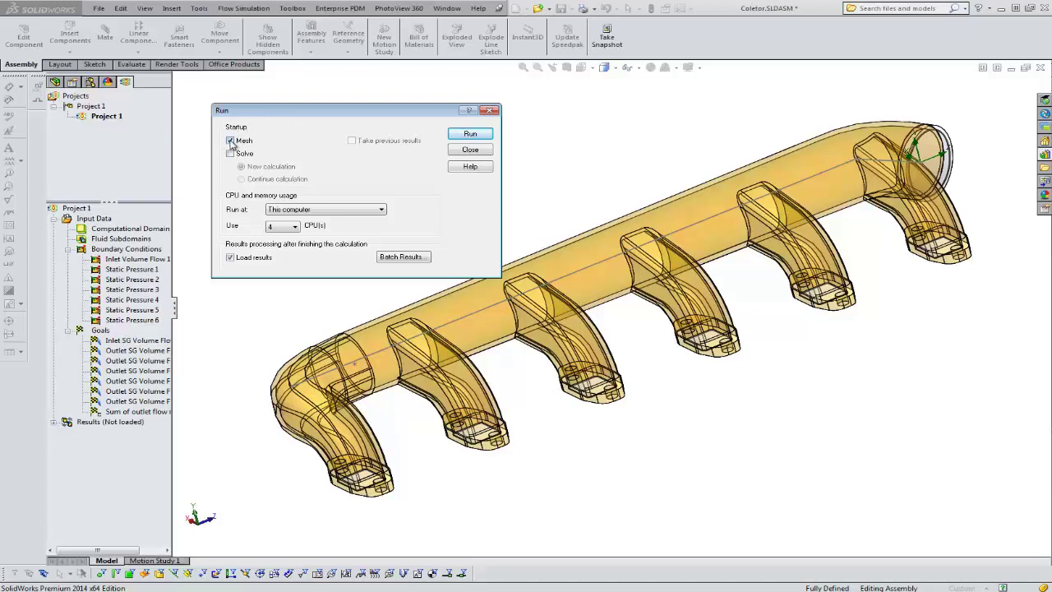
pyautogui.click(231, 140)
pyautogui.click(231, 154)
pyautogui.click(231, 153)
pyautogui.click(231, 141)
pyautogui.click(231, 141)
pyautogui.click(231, 154)
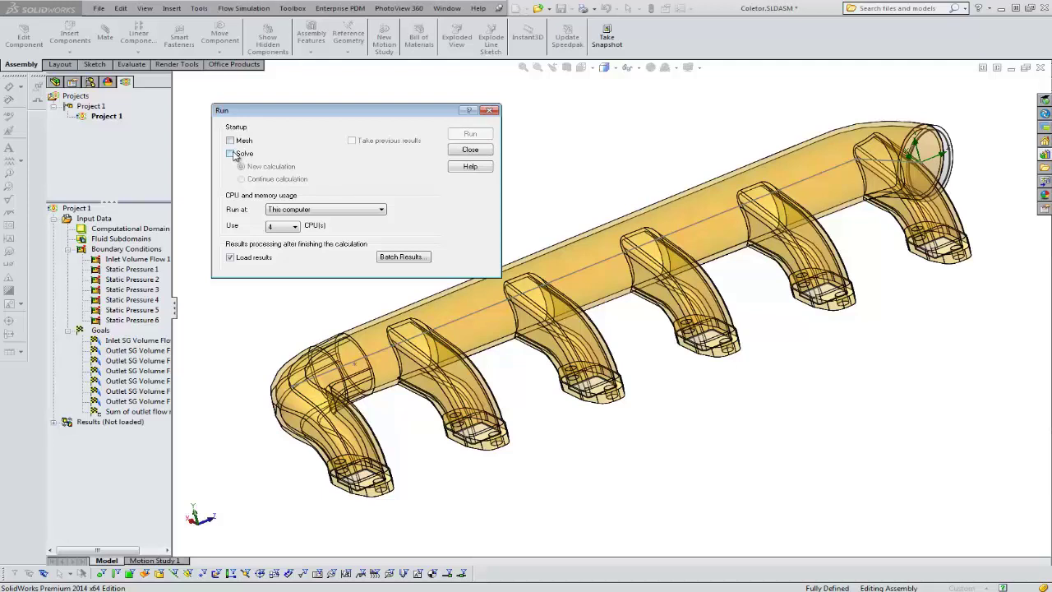
pyautogui.click(231, 141)
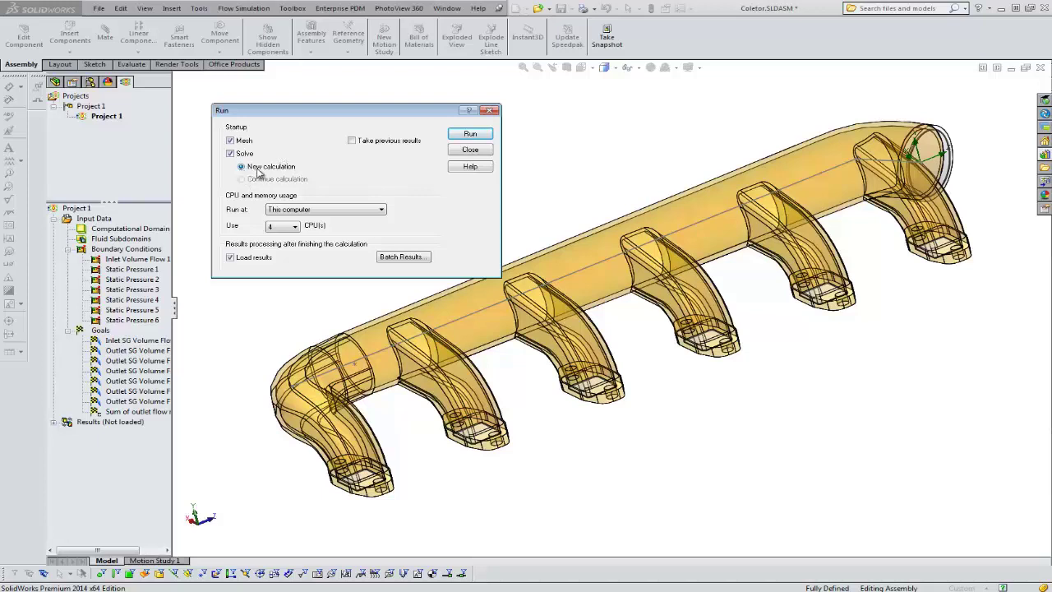
pyautogui.click(471, 134)
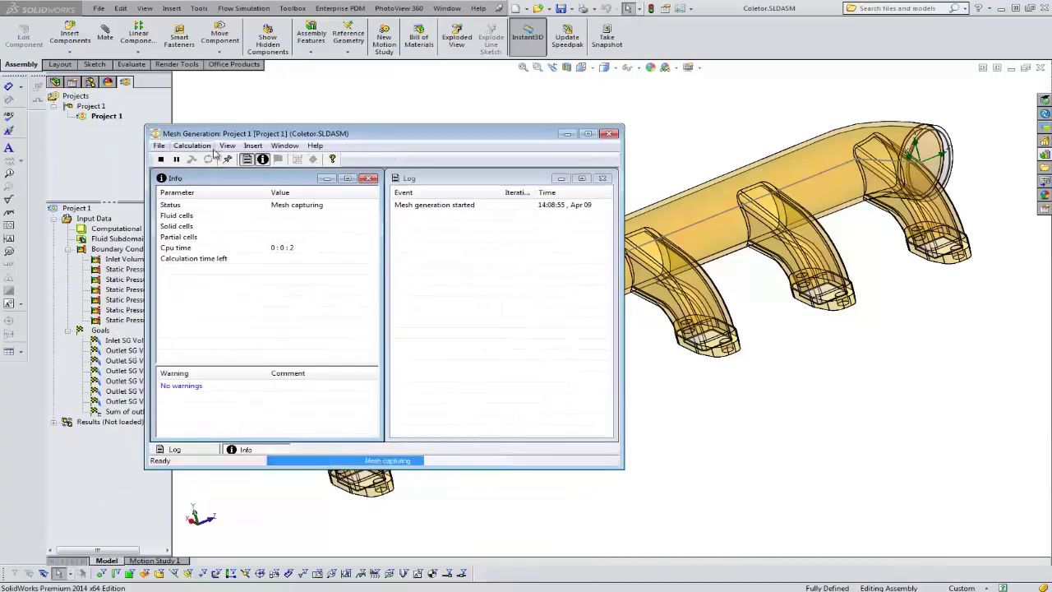
# Step: Shift the Mesh Generation window up and to the right as solving begins
pyautogui.moveTo(389, 136); pyautogui.dragTo(409, 114)
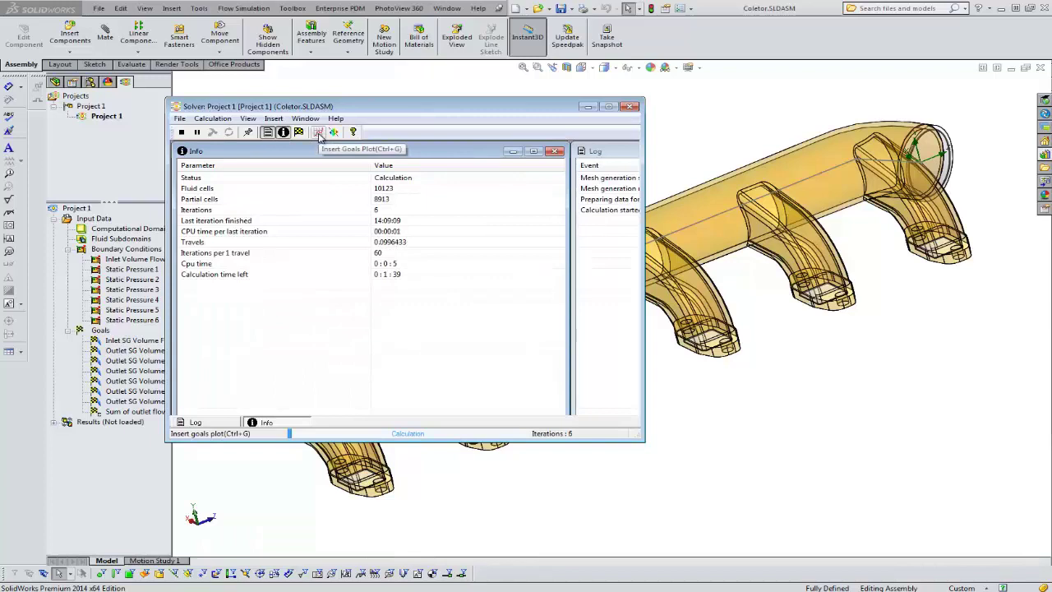
# Step: Insert a goal plot with all goals, close it, then request stopping the calculation
pyautogui.click(319, 134)
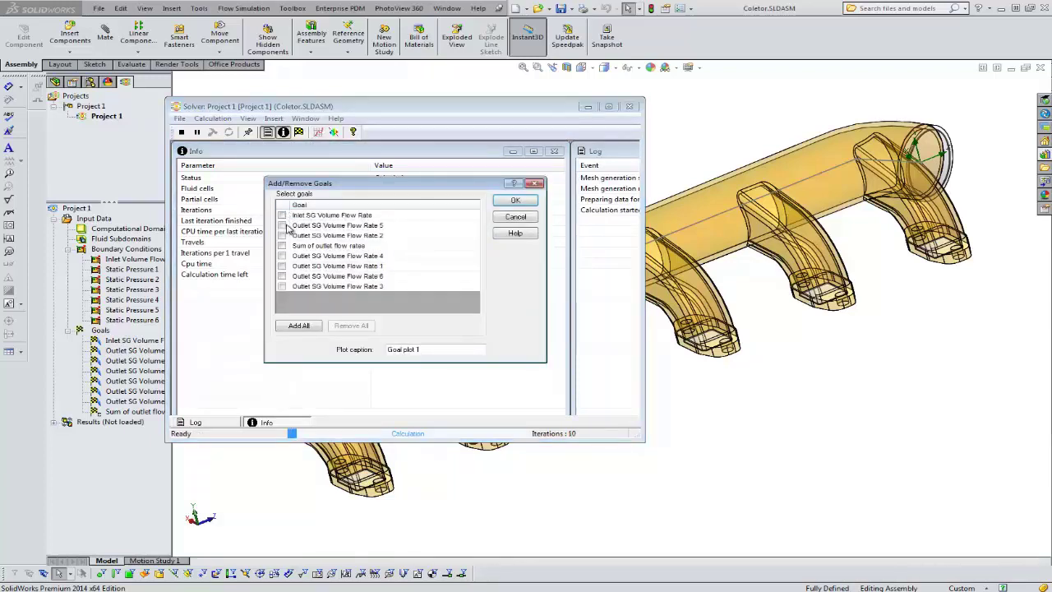
pyautogui.click(297, 326)
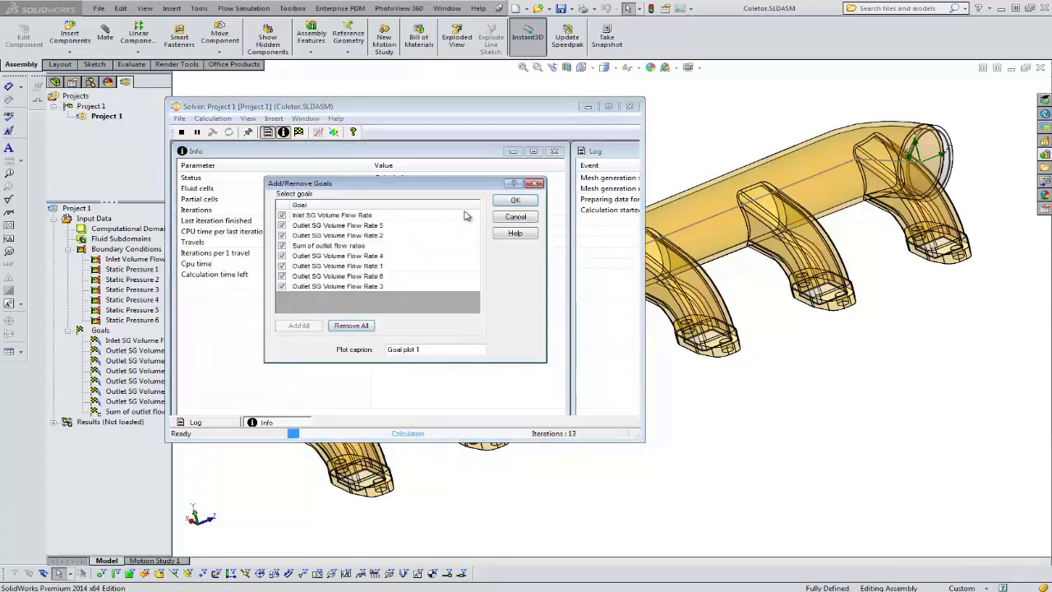
pyautogui.click(515, 200)
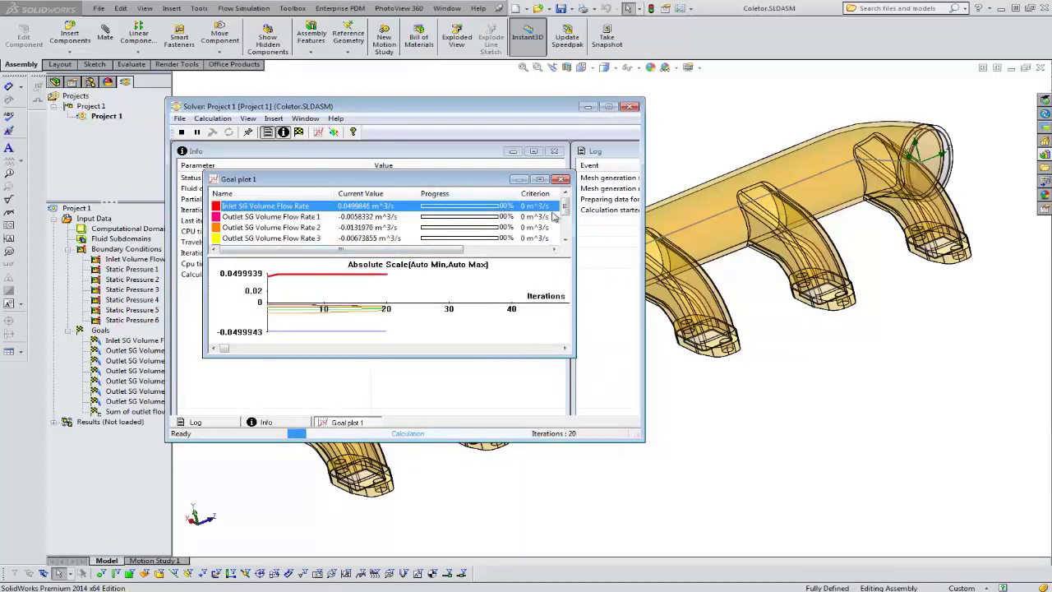
pyautogui.click(562, 180)
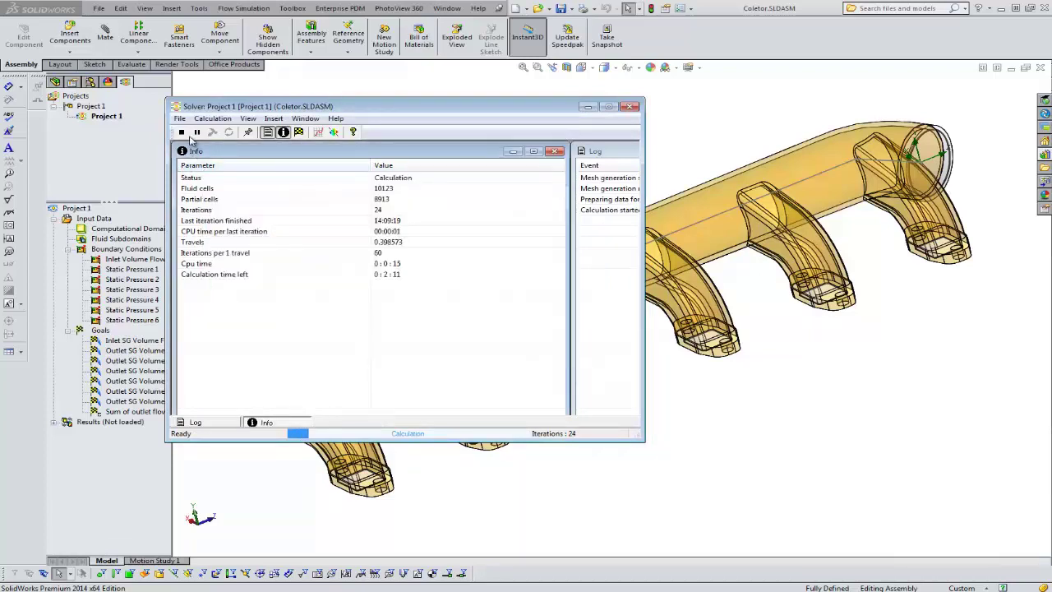
pyautogui.click(181, 131)
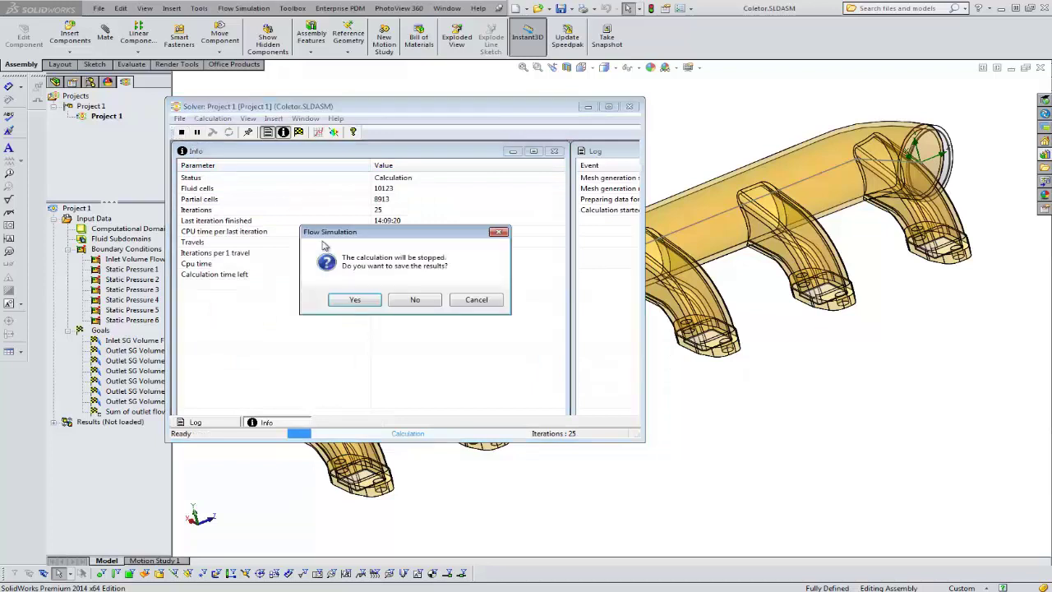
# Step: Save the stopped run's results as 1.fld, then reopen the Flow Simulation menu
pyautogui.click(354, 301)
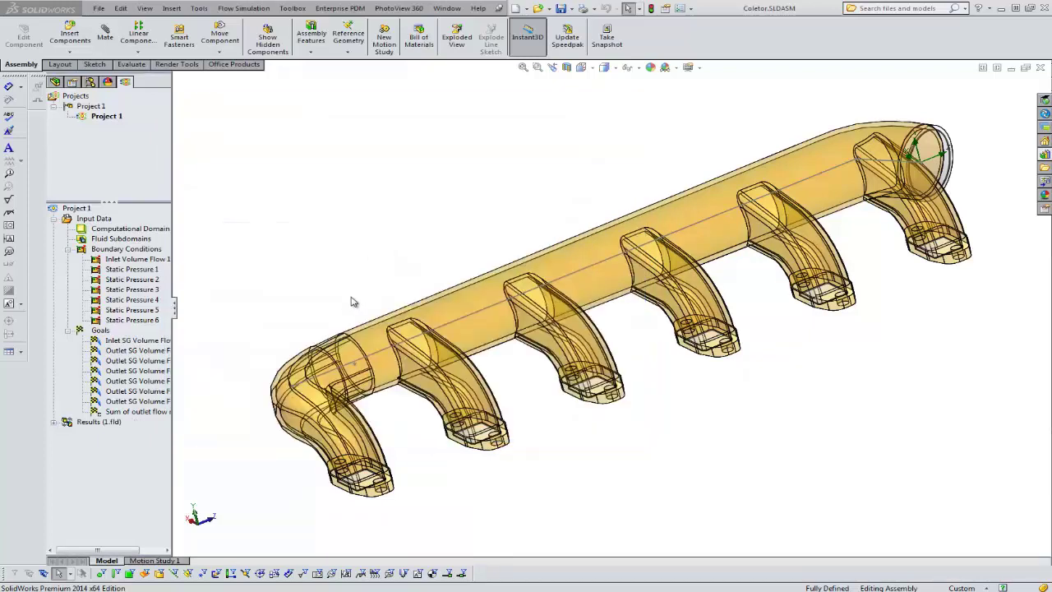
pyautogui.click(239, 9)
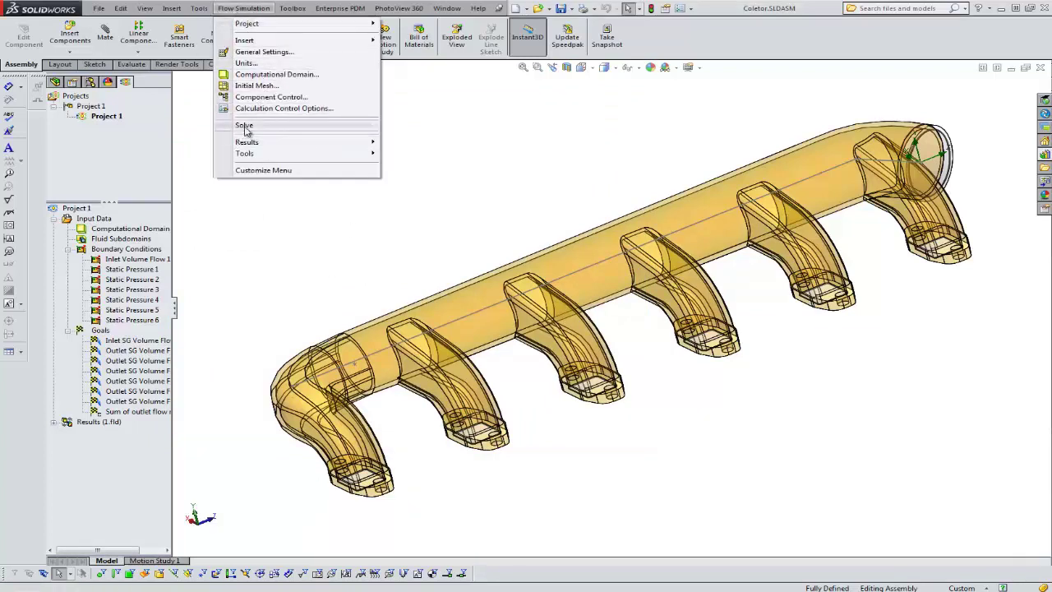
# Step: Reopen the Run dialog and expand the Run at computer list
pyautogui.moveTo(370, 127)
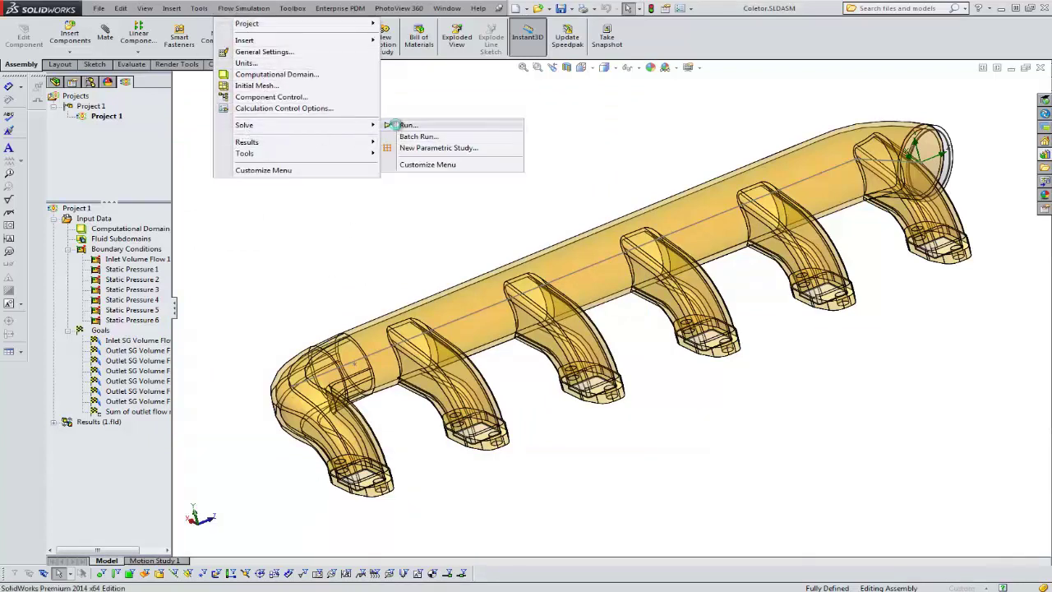
pyautogui.click(406, 125)
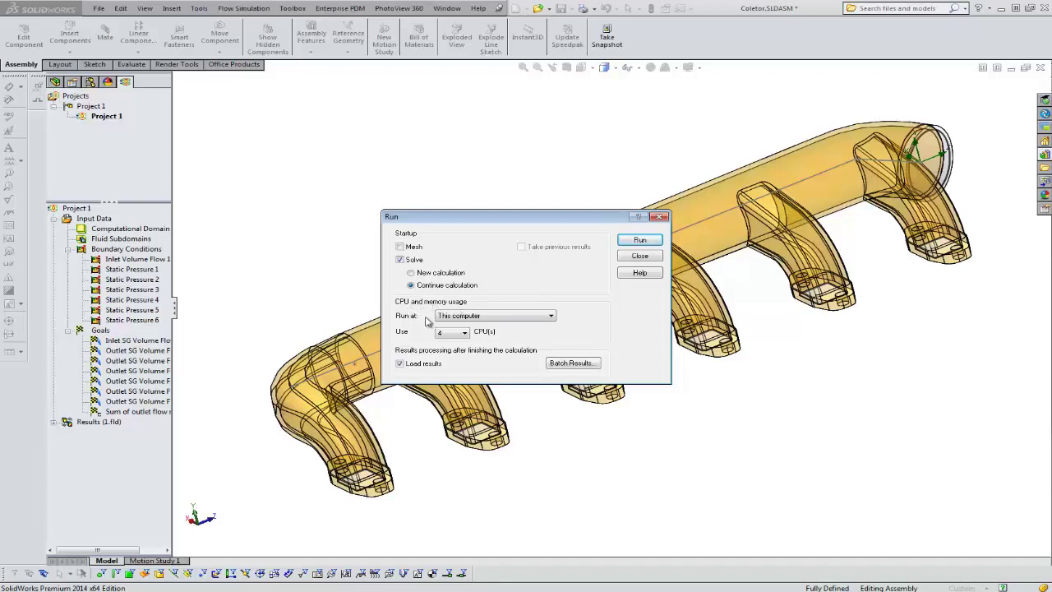
pyautogui.click(550, 318)
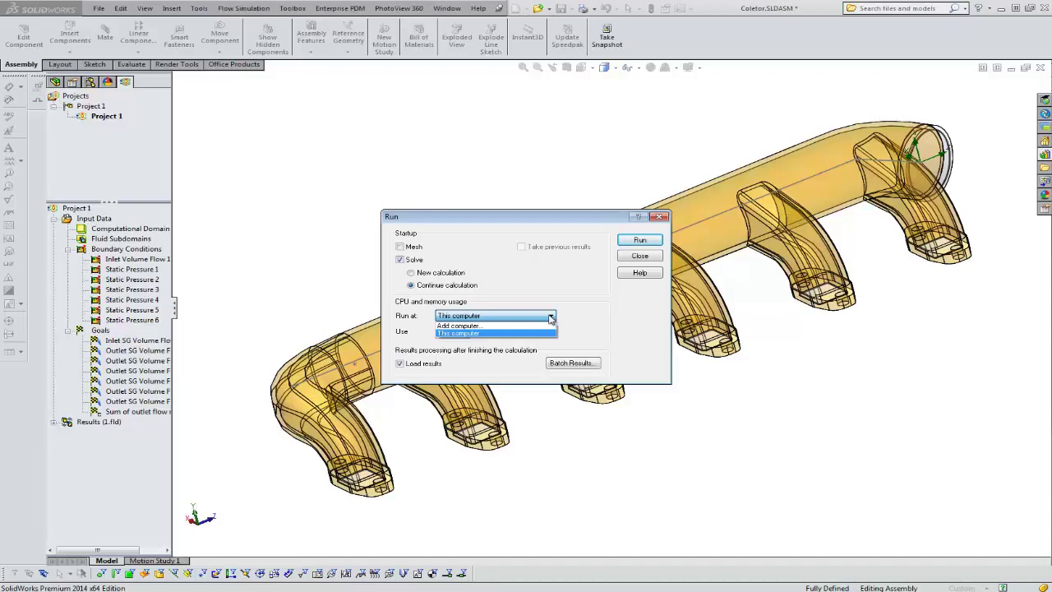
# Step: Keep This computer with 4 CPUs and leave Load results unchecked
pyautogui.click(493, 333)
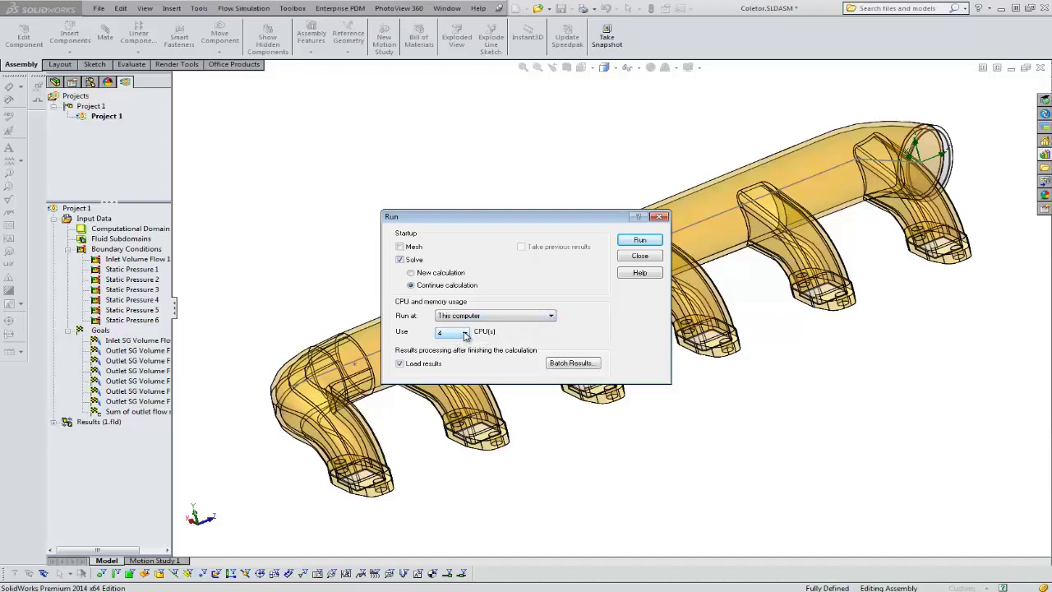
pyautogui.click(464, 334)
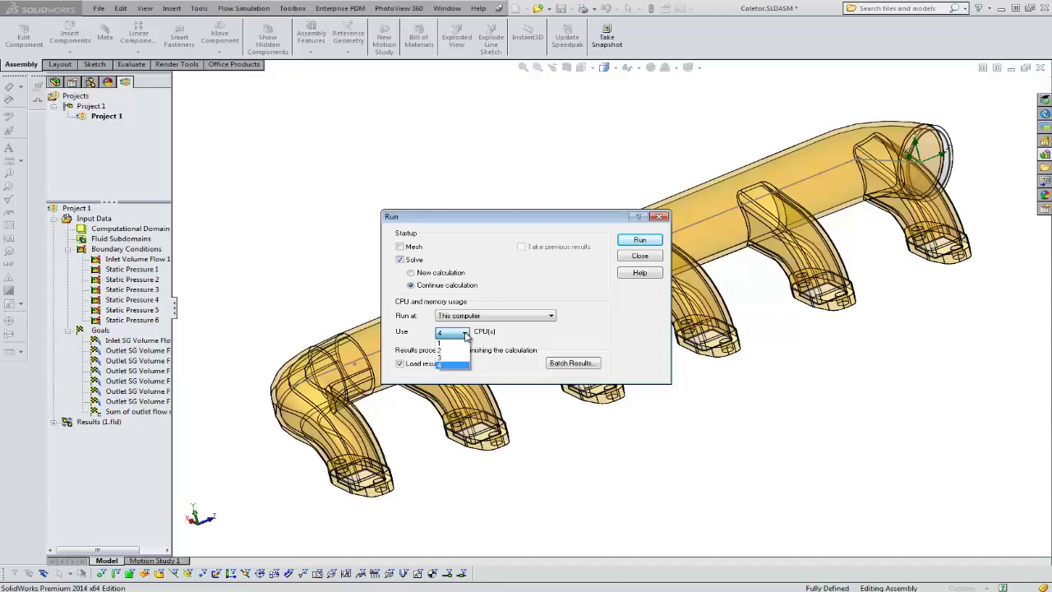
pyautogui.click(514, 347)
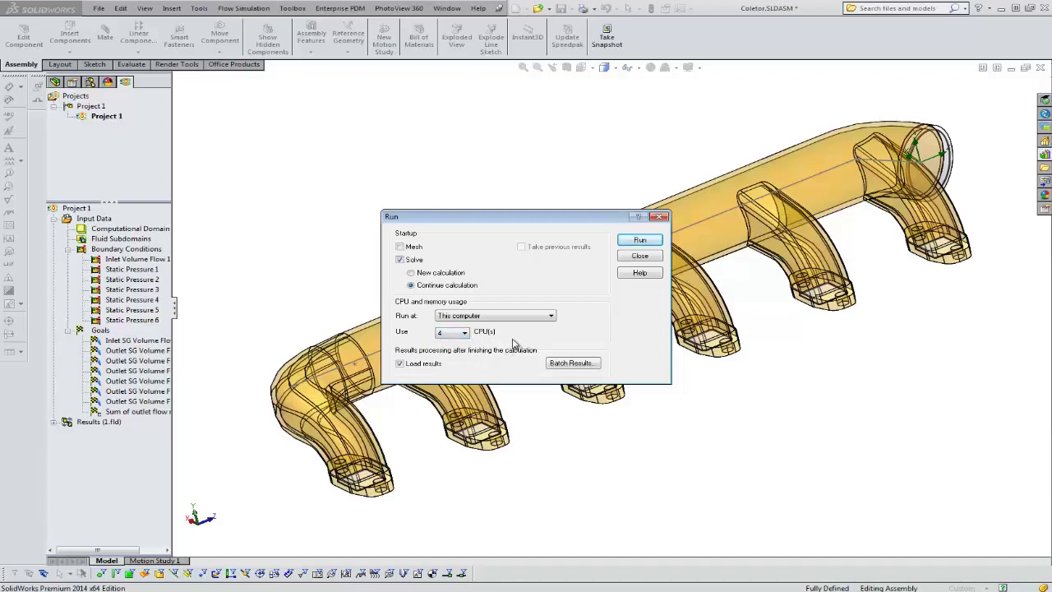
pyautogui.click(401, 364)
pyautogui.click(400, 364)
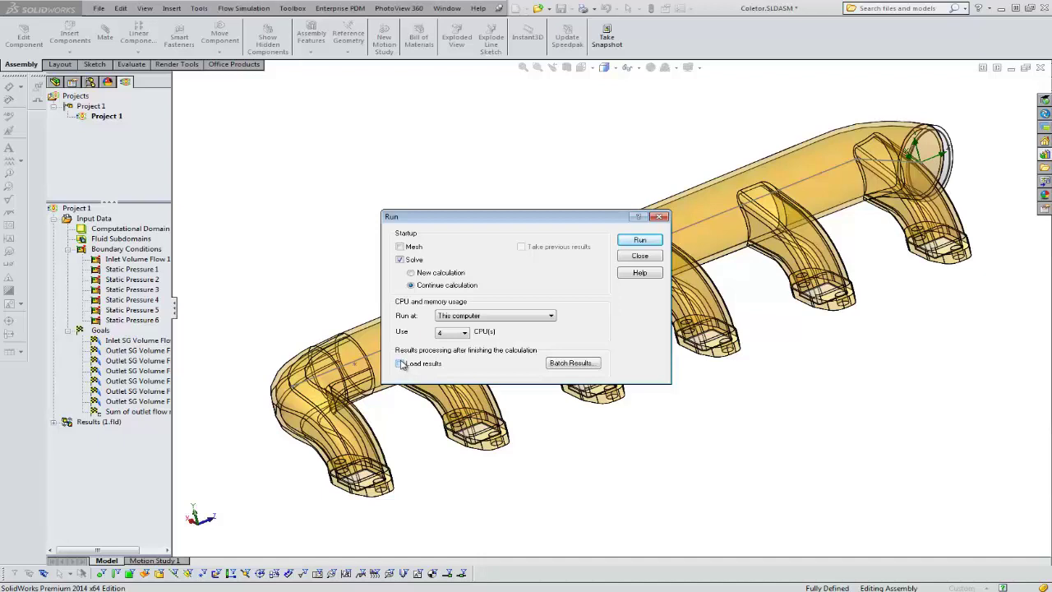